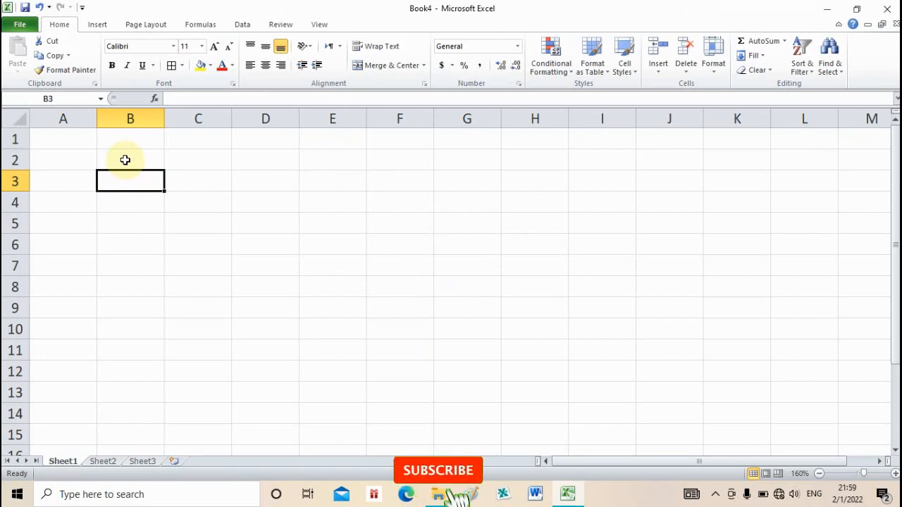
Enter the labels "No. Urut" in B2 and "Nama Lengkap" in B3, each padded with spaces and ending in a colon.
click(125, 160)
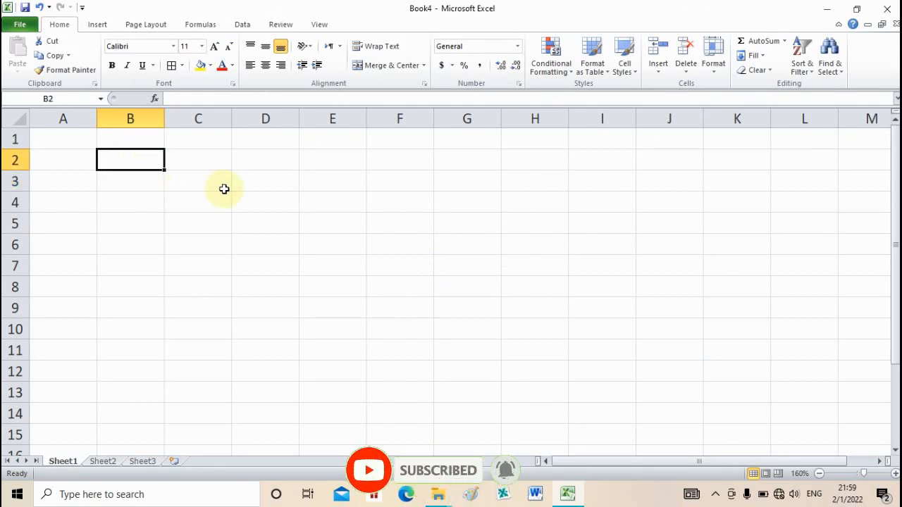
text(No. Urut)
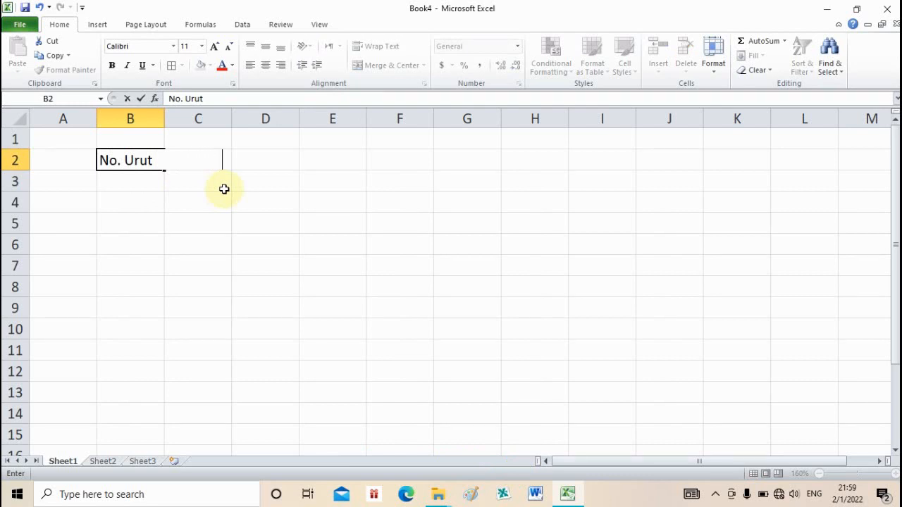
text( :)
key(Return)
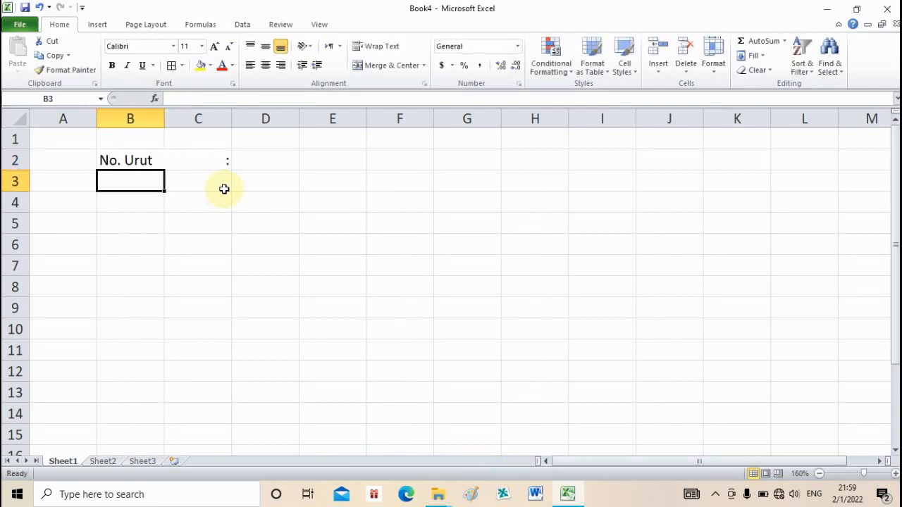
text(Nama Lengka)
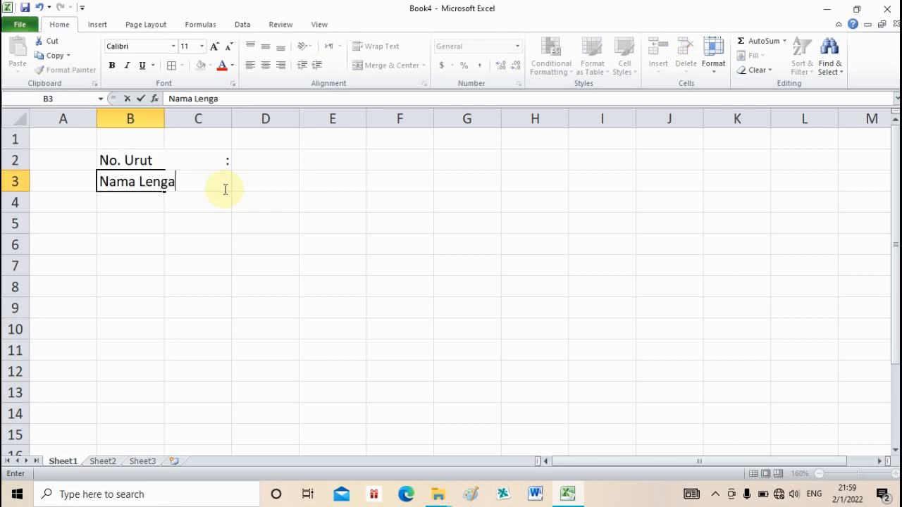
key(BackSpace)
text(kap         :)
key(Return)
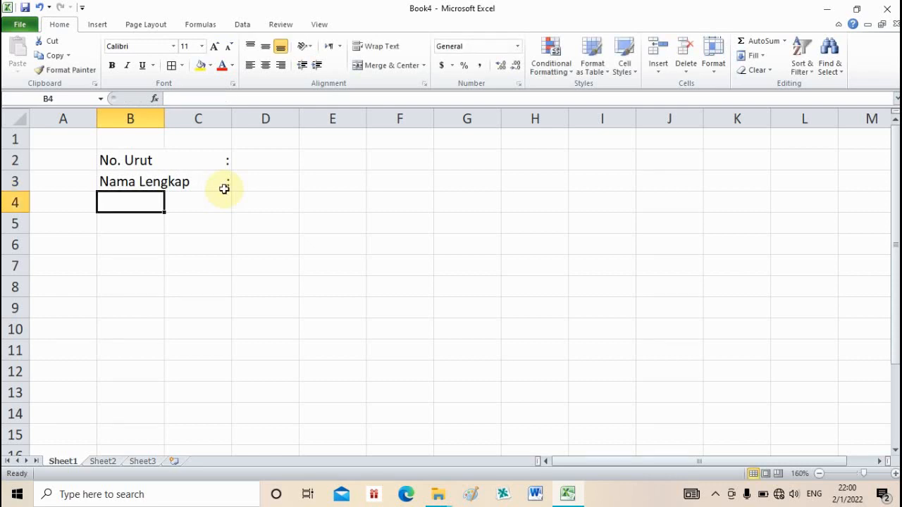
Enter the label "Alamat" in B4, padded with spaces so its ending colon lines up with those above.
text(Alamat      )
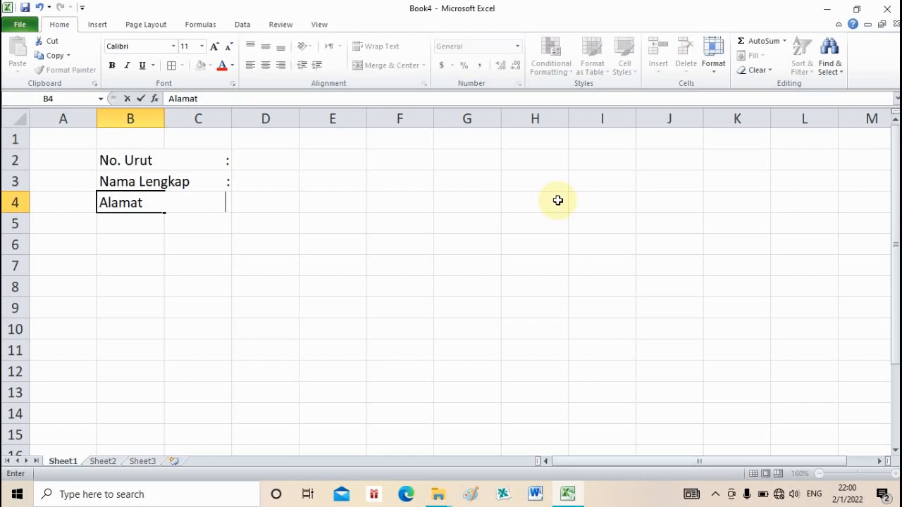
text(                   :)
key(Return)
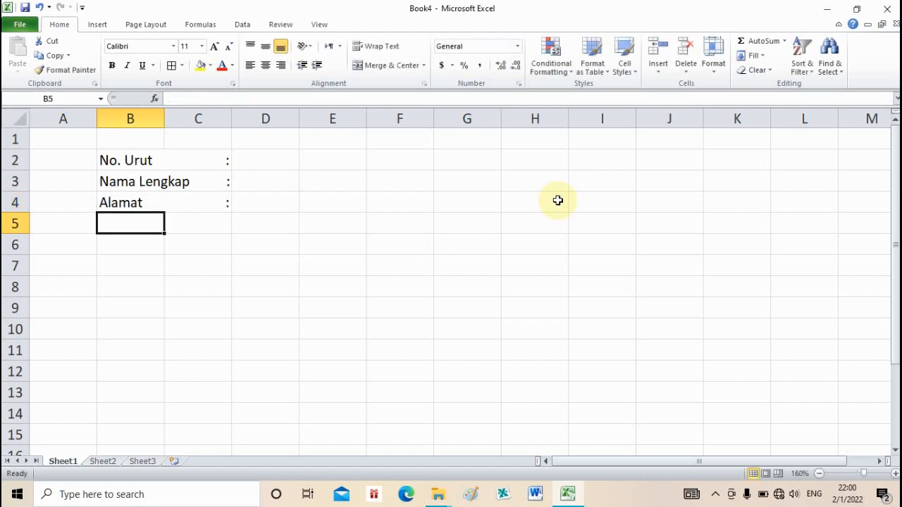
Enter the label "Jenis Kelamin" in B5, padded with spaces and ending in a colon near the others.
text(JEn)
key(BackSpace)
key(BackSpace)
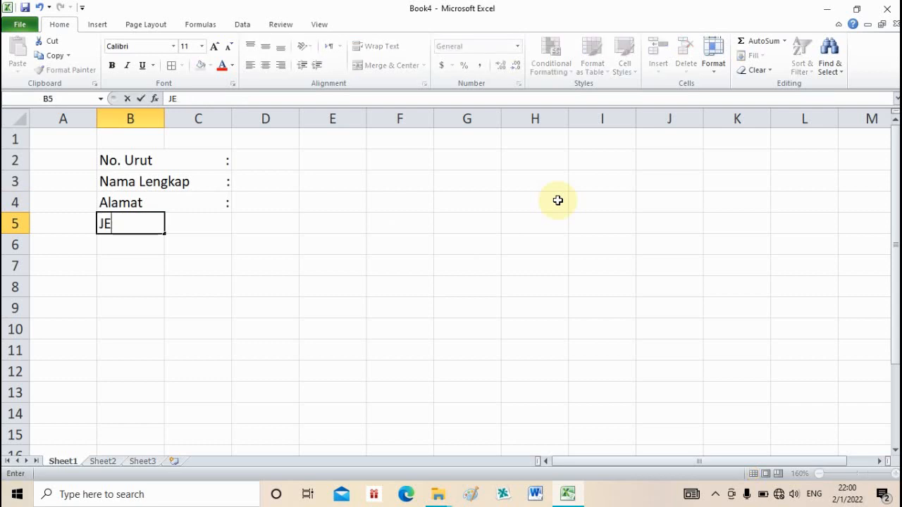
text(enis KElam)
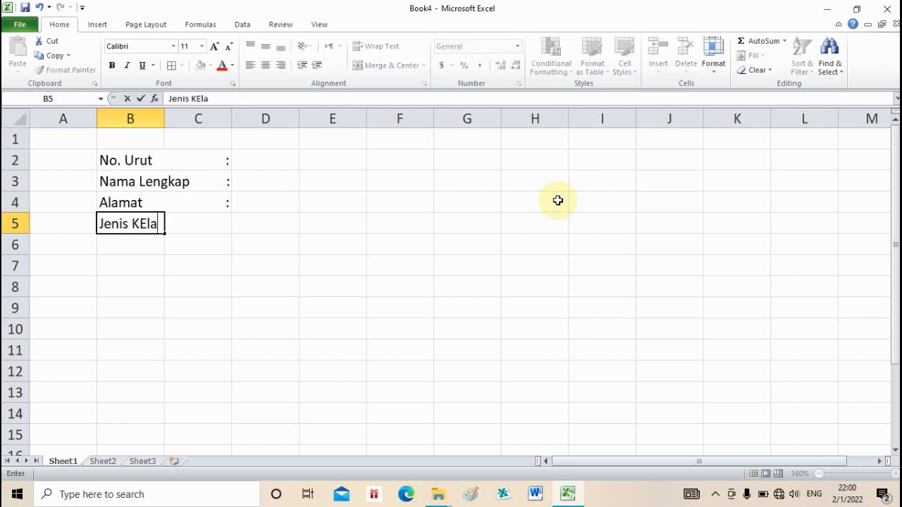
key(BackSpace)
key(BackSpace)
key(BackSpace)
key(BackSpace)
text(elamin      )
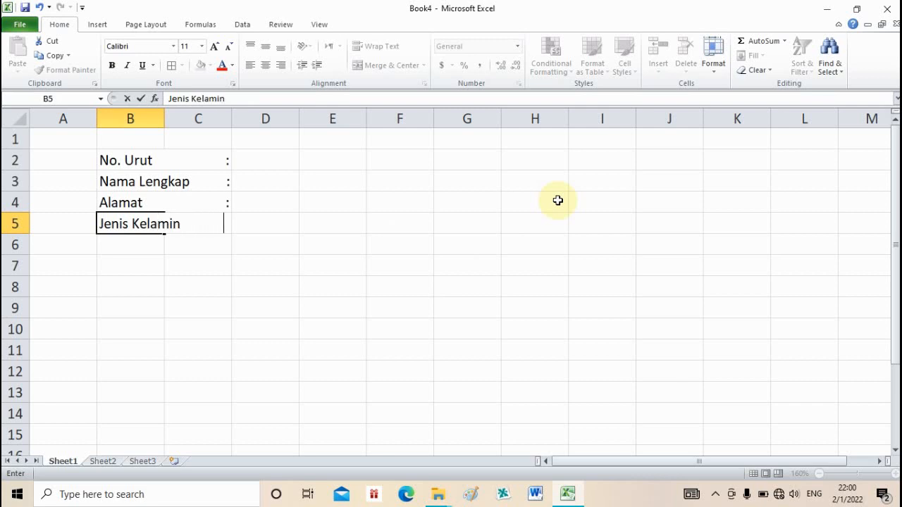
text(      :)
key(Return)
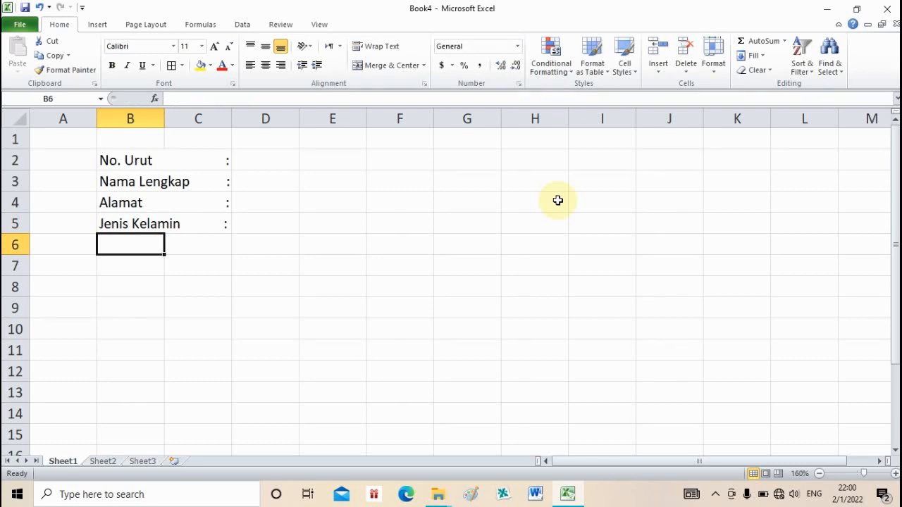
Enter the label "Status" in B6, padded with spaces and ending in a colon below the others.
text(Status      )
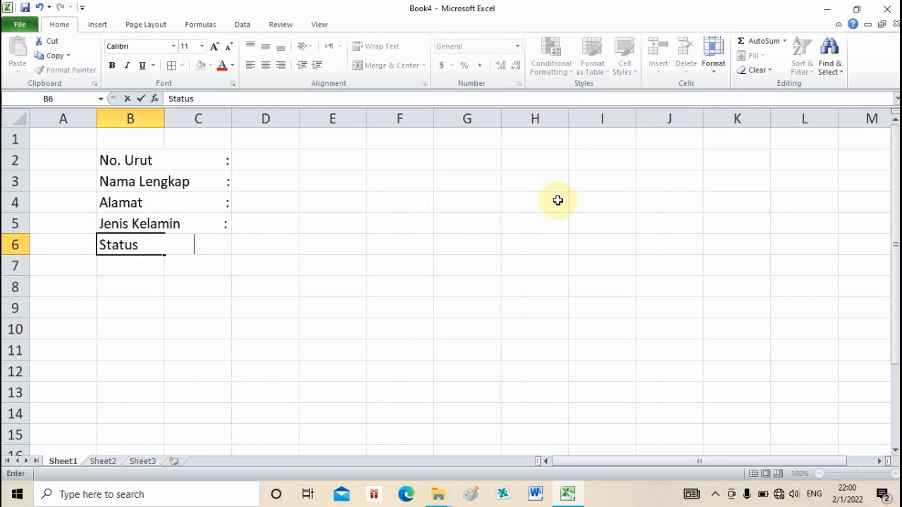
text(                :)
key(Return)
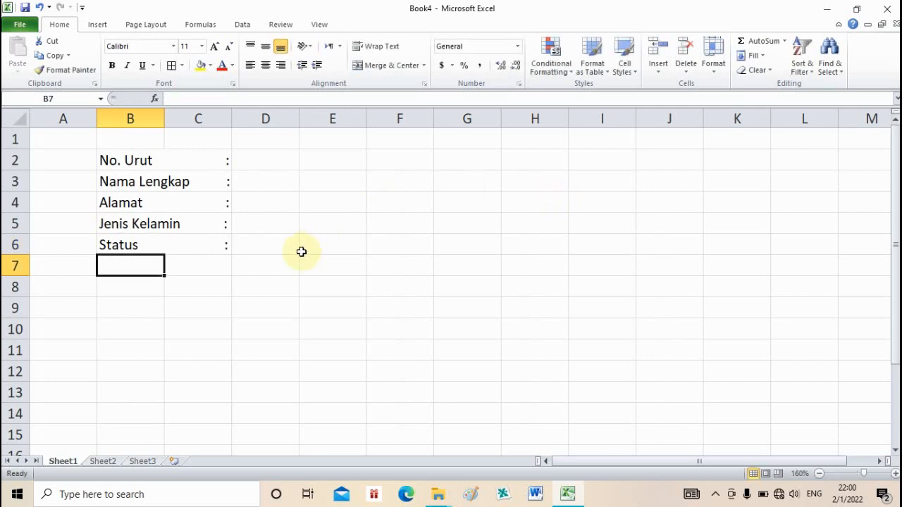
Examine closely how the space-padded colons after the labels in B2:B6 line up with each other.
click(209, 167)
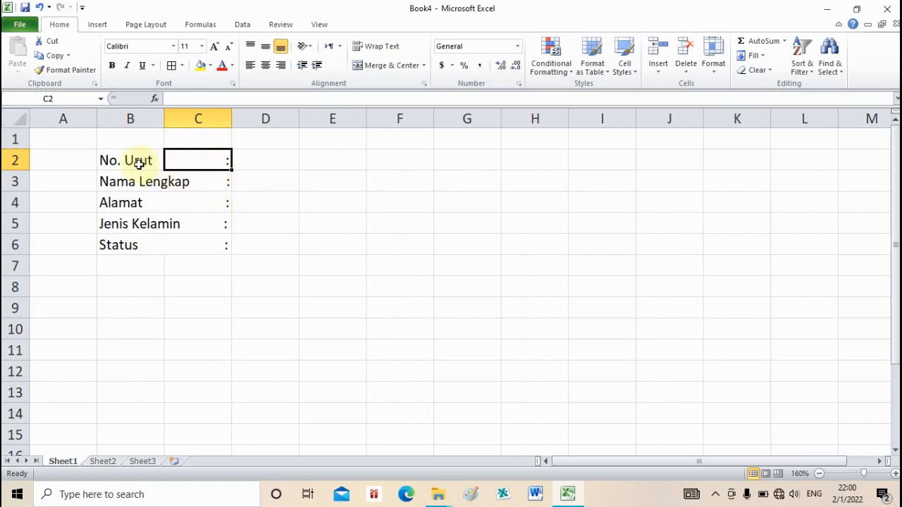
scroll(141, 165, up, 3)
scroll(294, 204, up, 7)
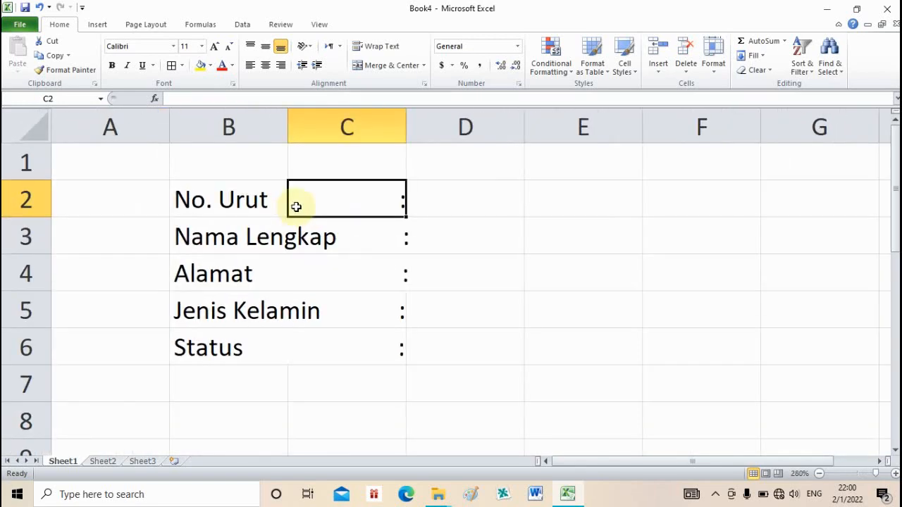
scroll(296, 206, up, 2)
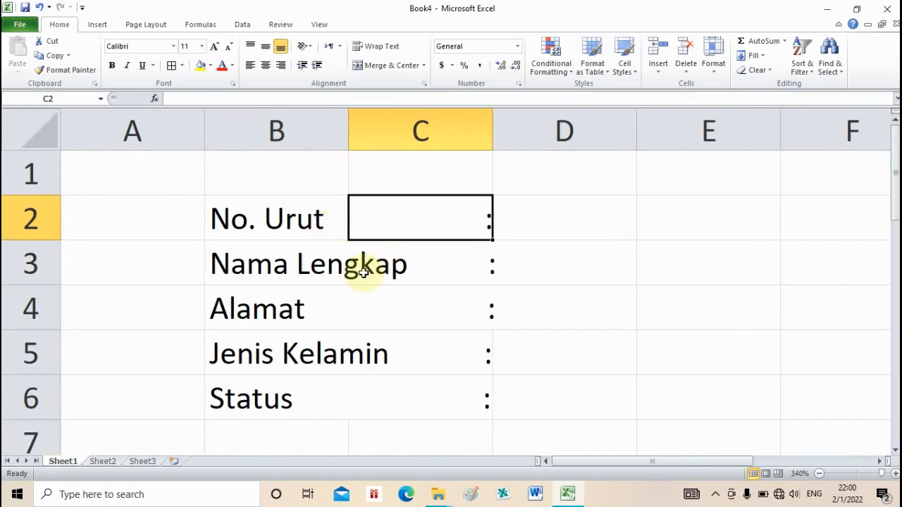
click(569, 321)
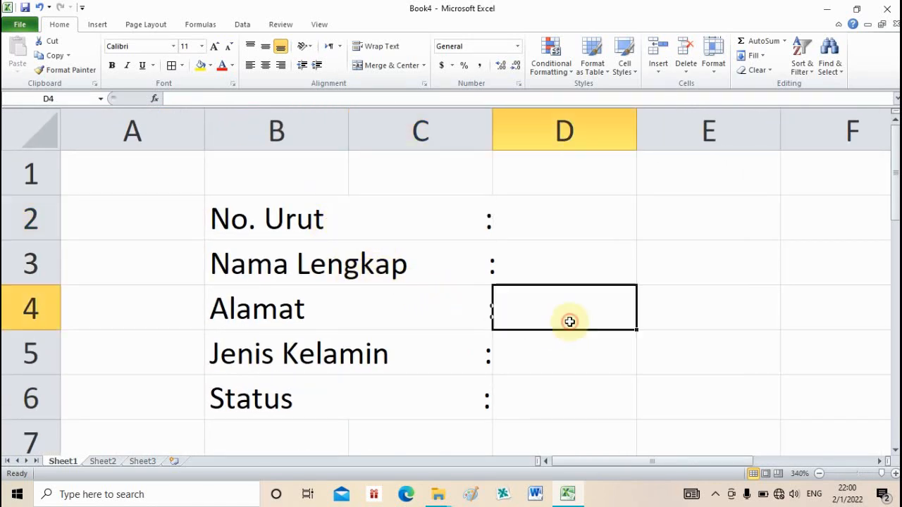
click(583, 351)
click(650, 385)
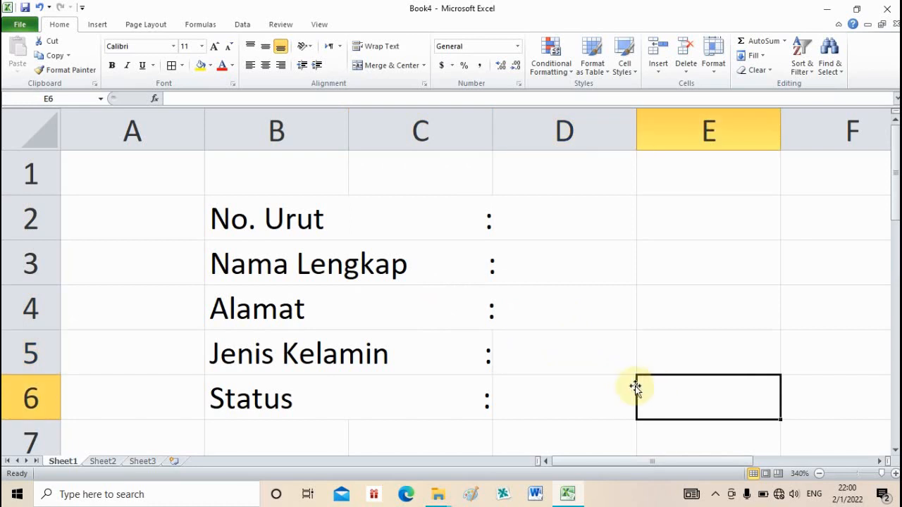
scroll(571, 384, down, 2)
scroll(572, 385, up, 2)
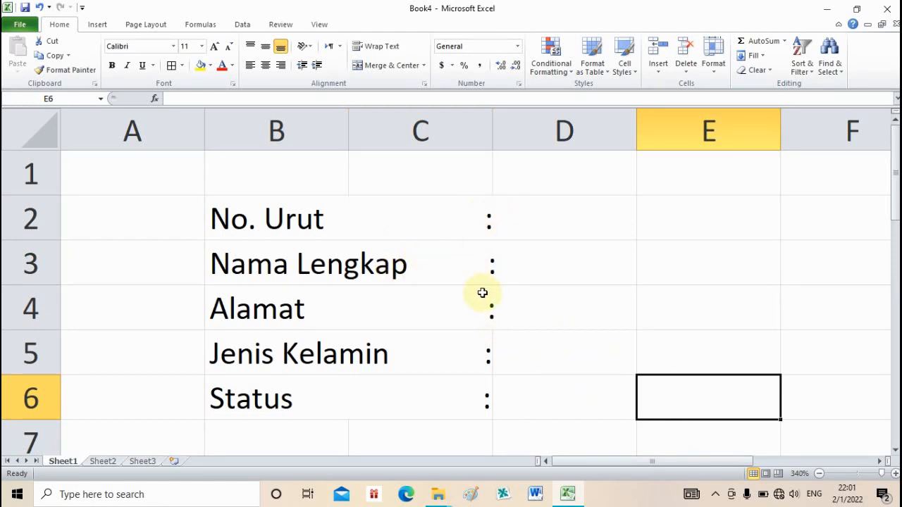
scroll(479, 288, down, 2)
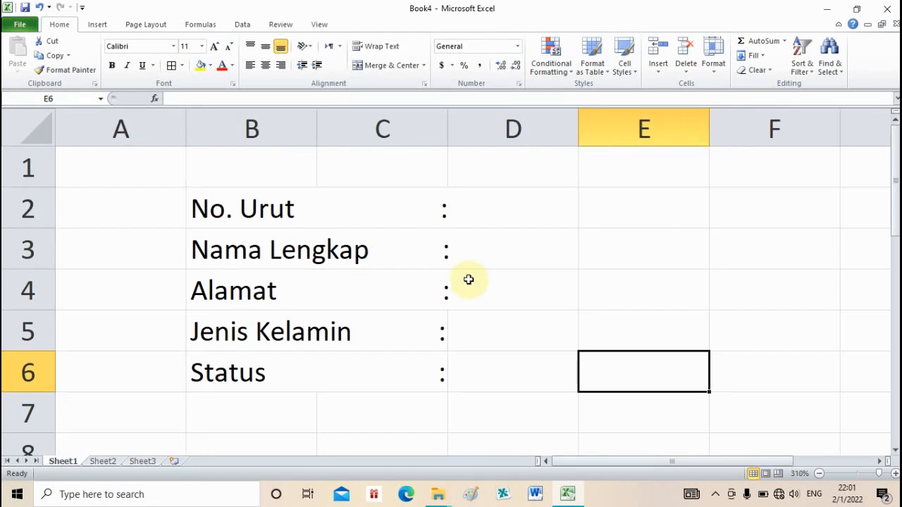
scroll(470, 281, down, 3)
scroll(465, 277, down, 5)
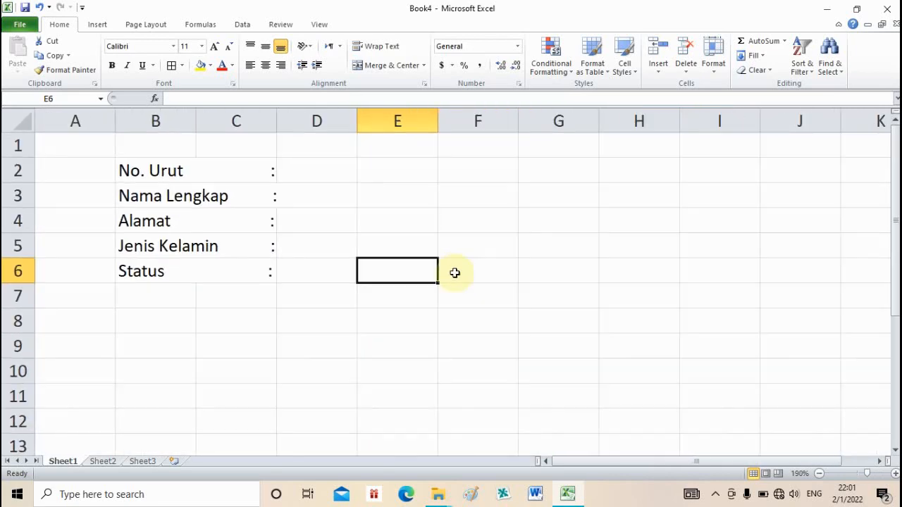
Enter the labels "No. Urut" in E2 and "Nama Lengkap" in E3 without colons.
click(400, 178)
text(N)
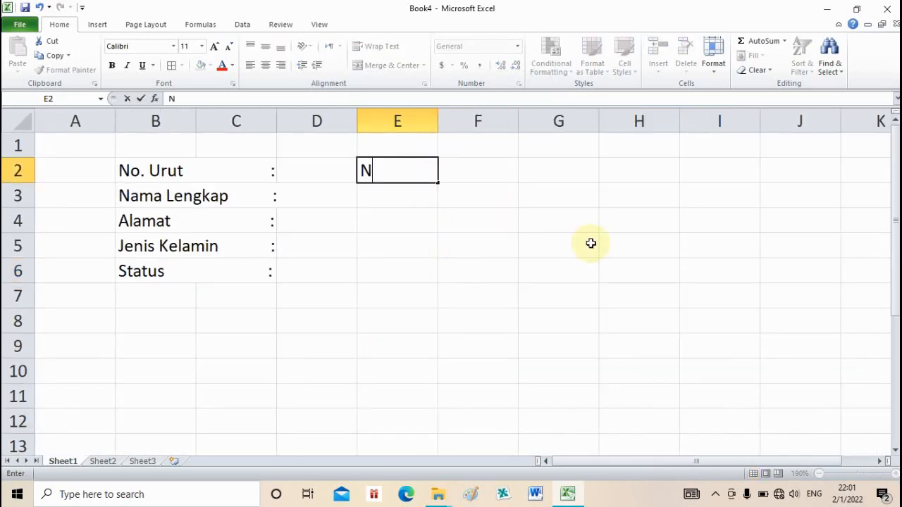
text(o. Urut)
key(Return)
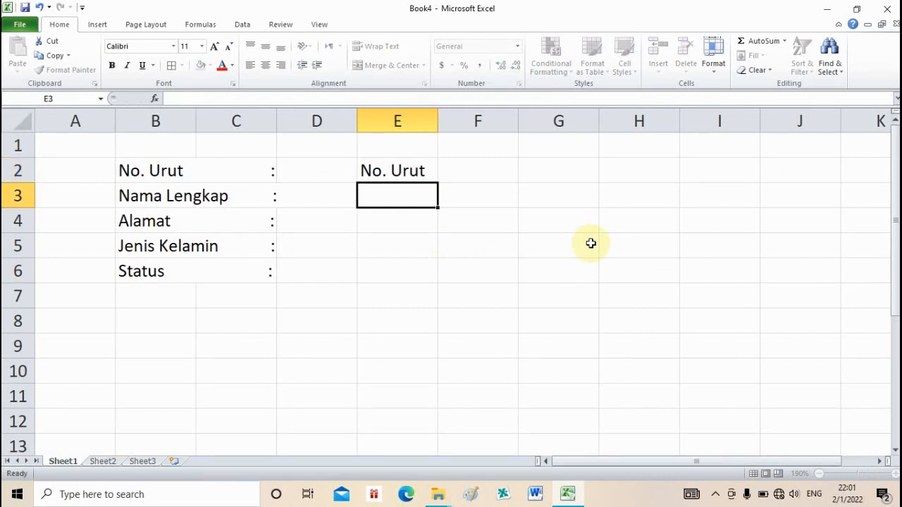
text(Nama Lengka[)
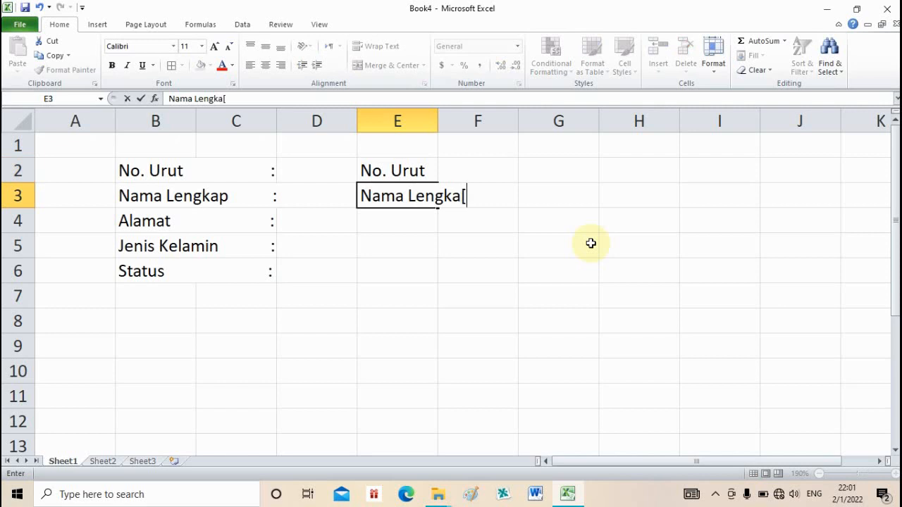
key(BackSpace)
text(p)
key(Return)
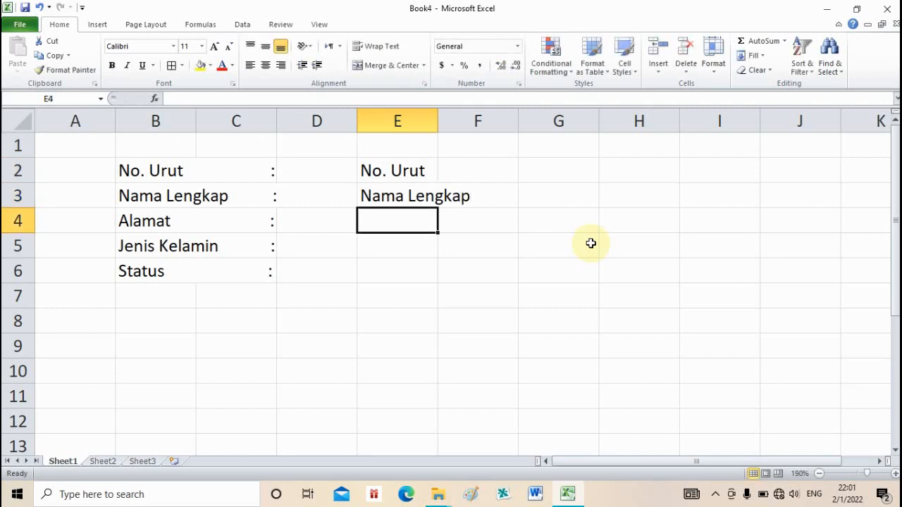
Enter the labels "Alamat", "Jenis Kelamin" and "Status" in E4 through E6 without colons.
text(Alamat)
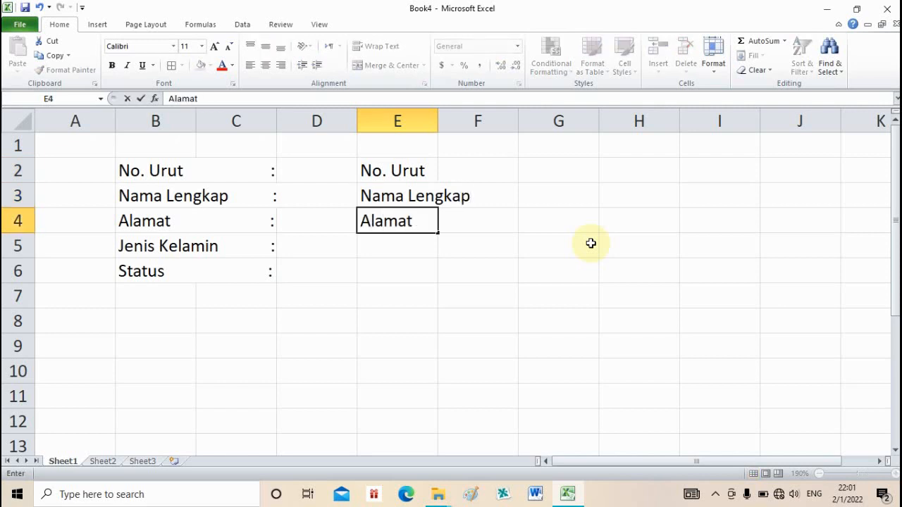
key(Return)
text(Jenis )
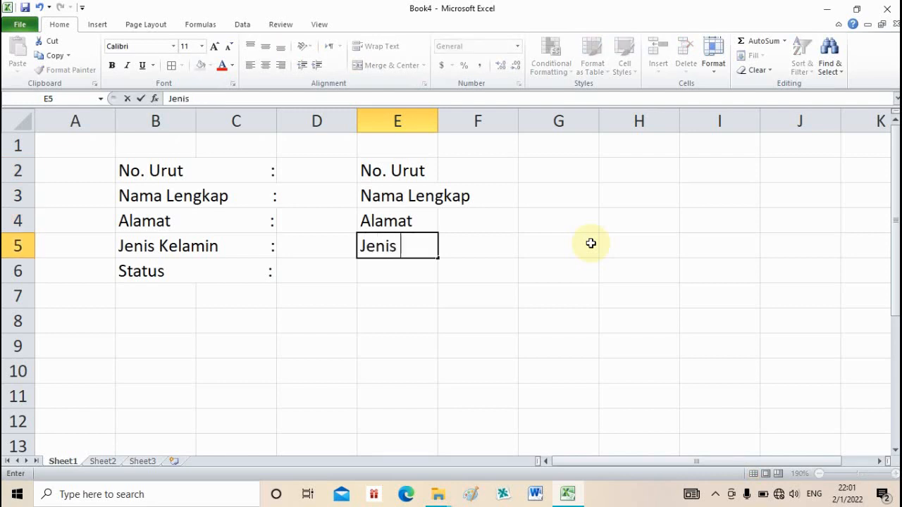
text(Kelamin)
key(Return)
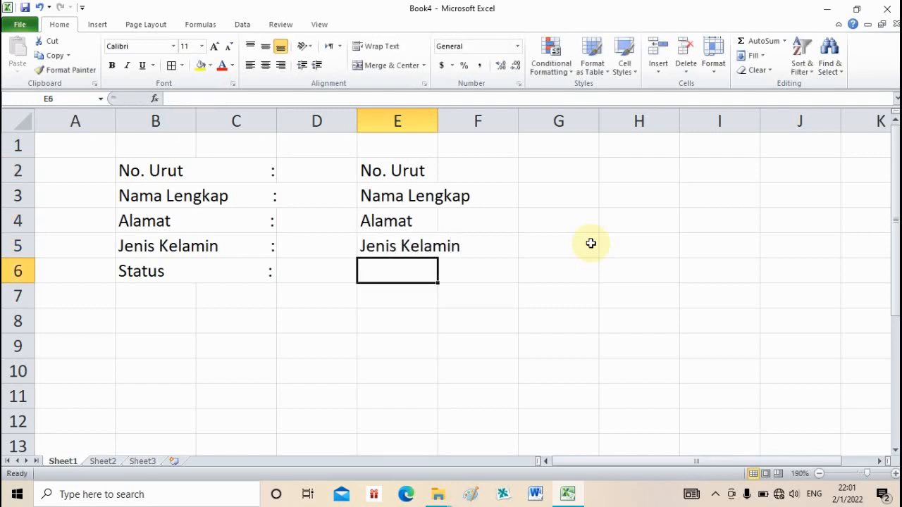
text(Status)
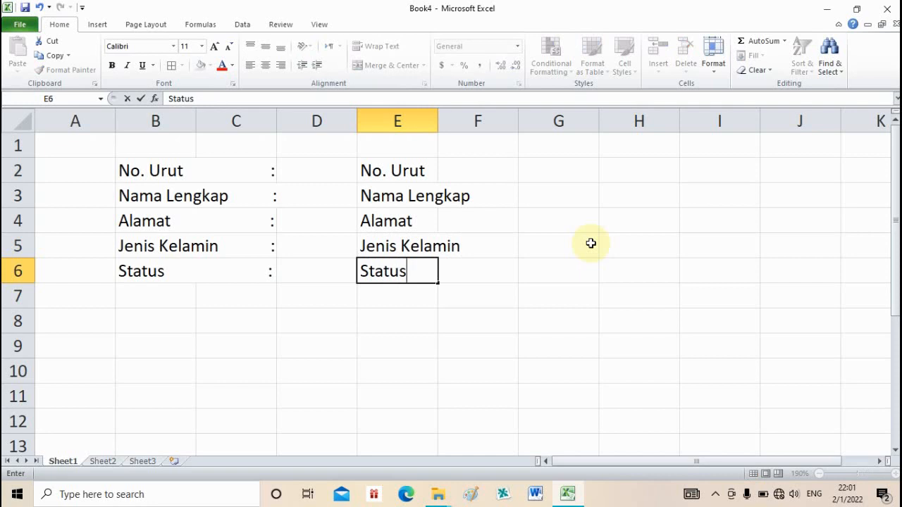
key(Return)
click(590, 243)
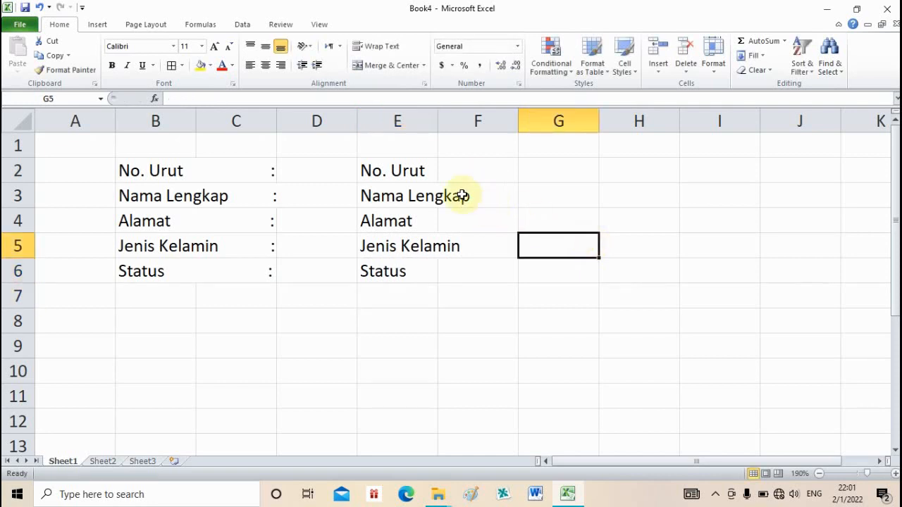
click(395, 173)
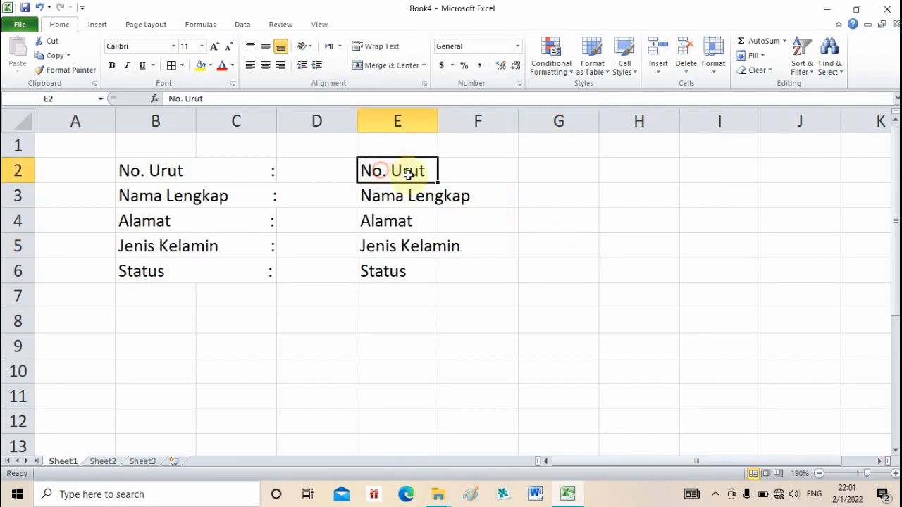
click(473, 173)
click(556, 203)
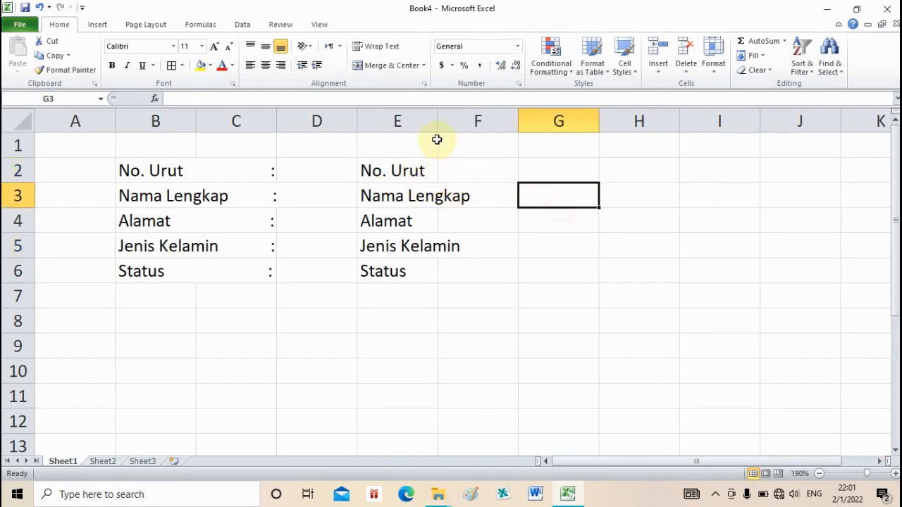
click(556, 238)
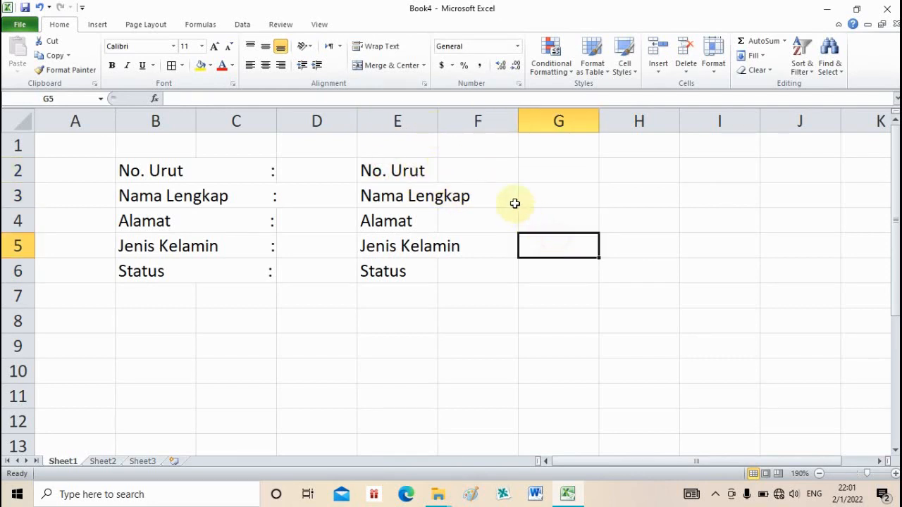
click(416, 172)
drag(417, 172, 423, 261)
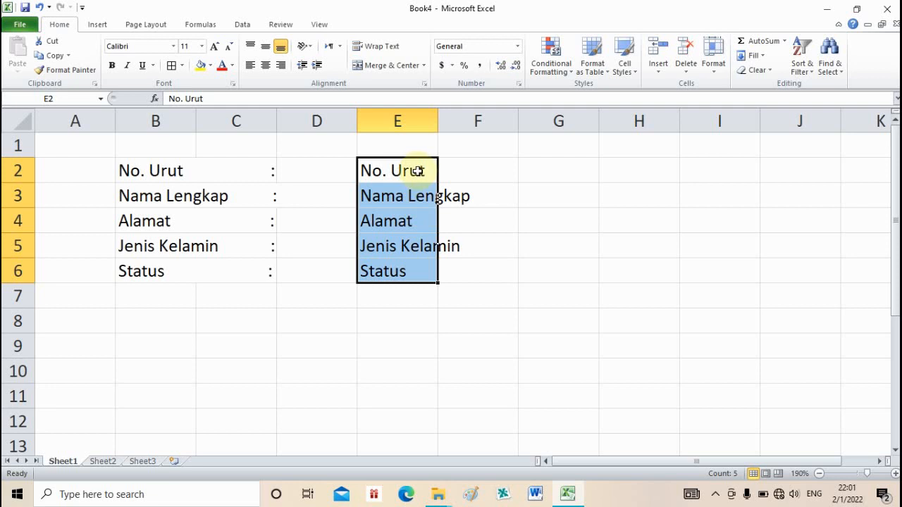
click(489, 251)
click(405, 174)
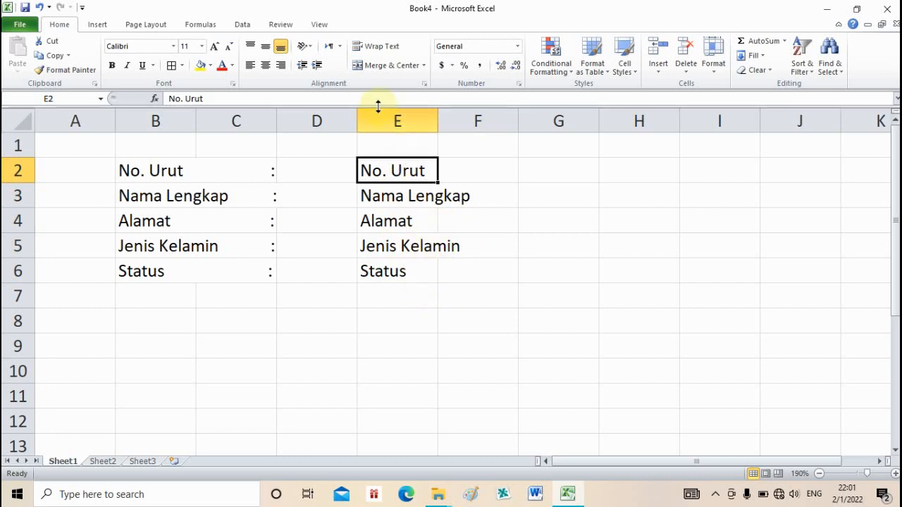
click(427, 286)
click(408, 120)
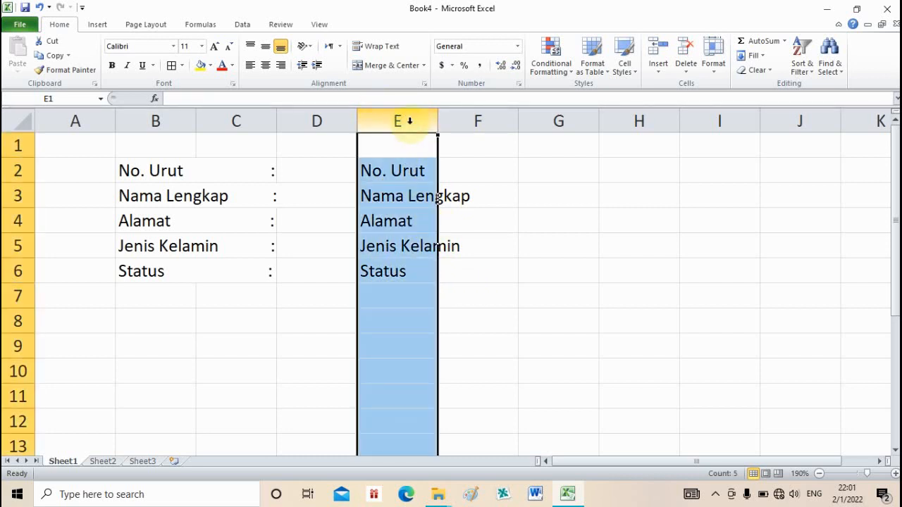
click(501, 275)
Apply the custom number format @* ":" to all of column E so each label ends in a right-aligned colon.
click(406, 123)
right_click(396, 123)
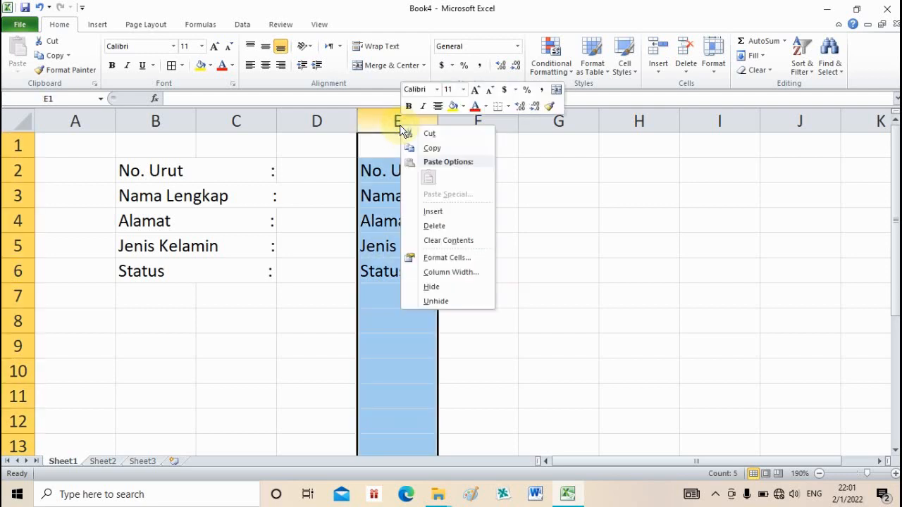
click(539, 345)
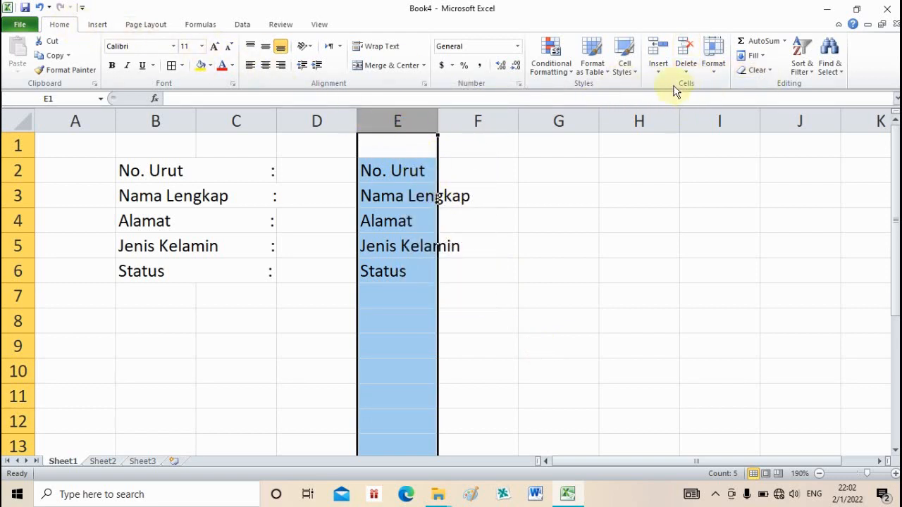
click(716, 75)
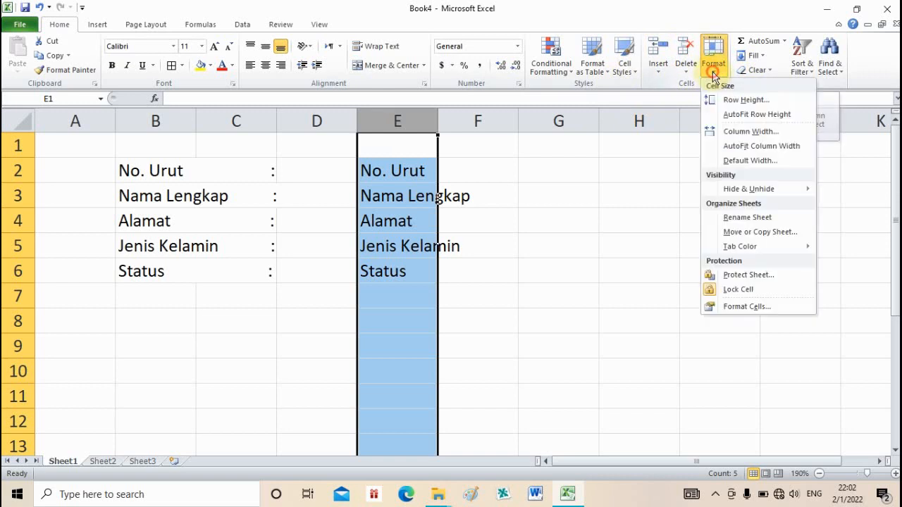
click(768, 306)
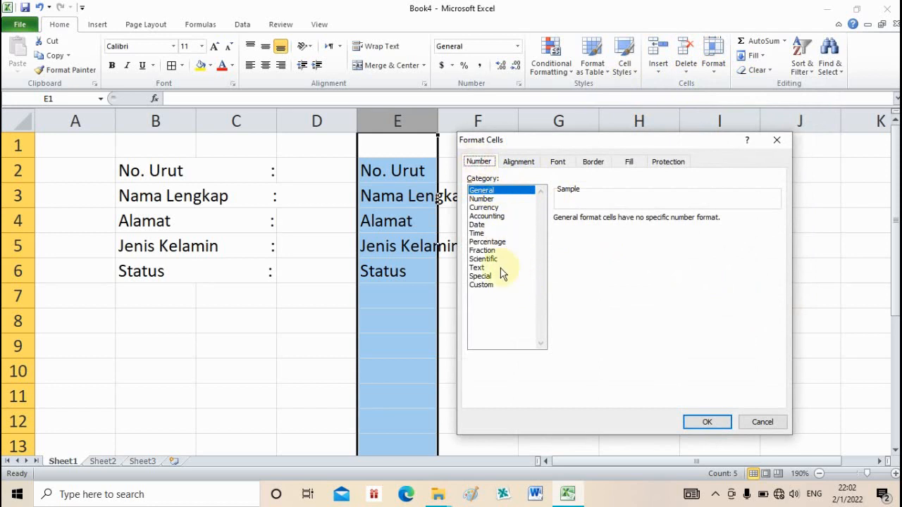
click(483, 285)
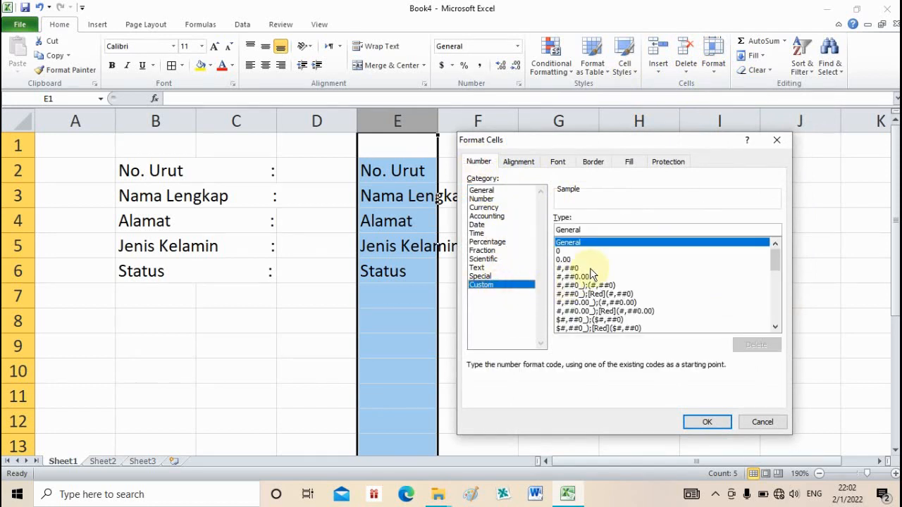
drag(775, 258, 775, 310)
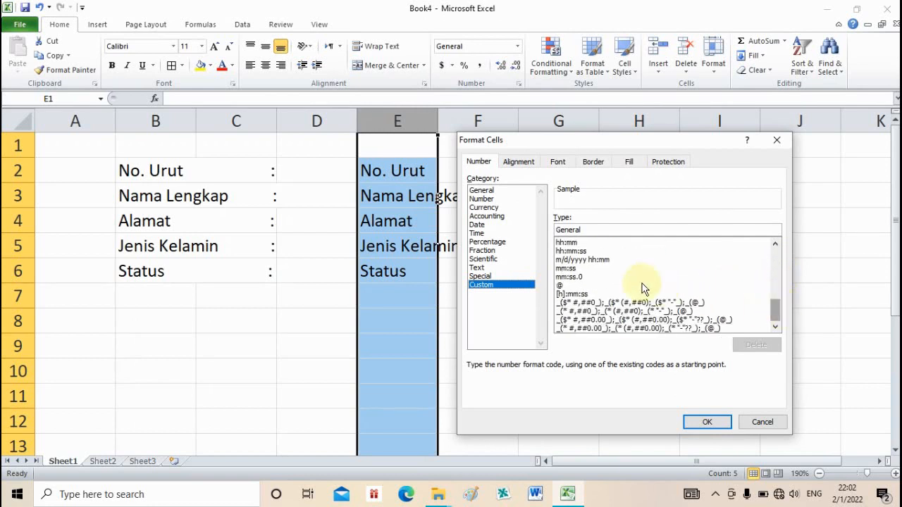
click(561, 285)
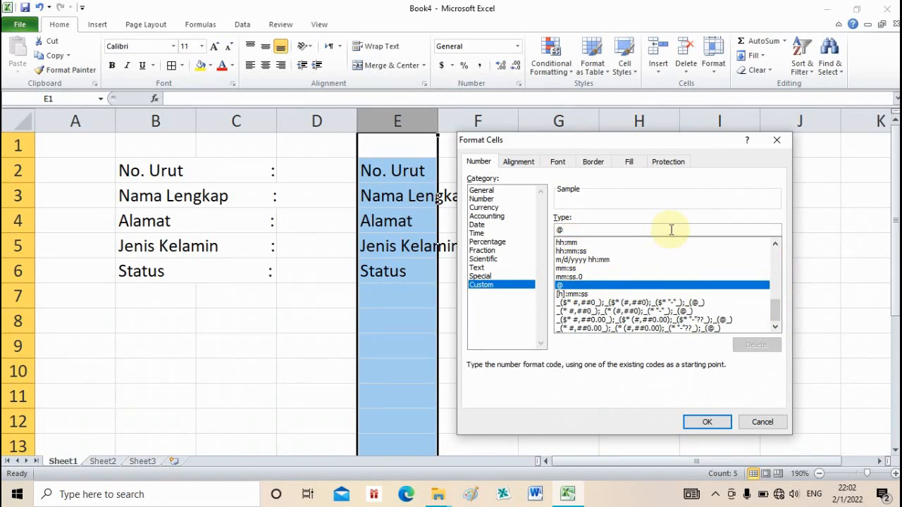
text(*)
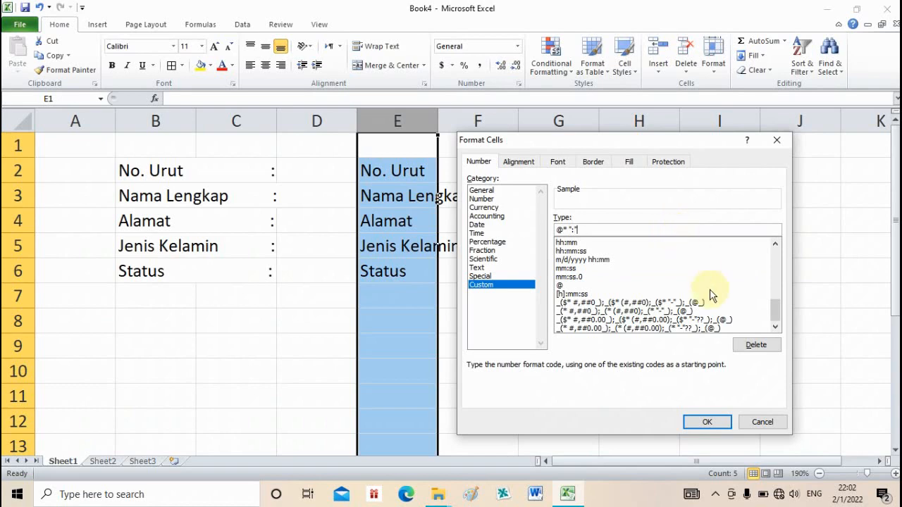
click(707, 421)
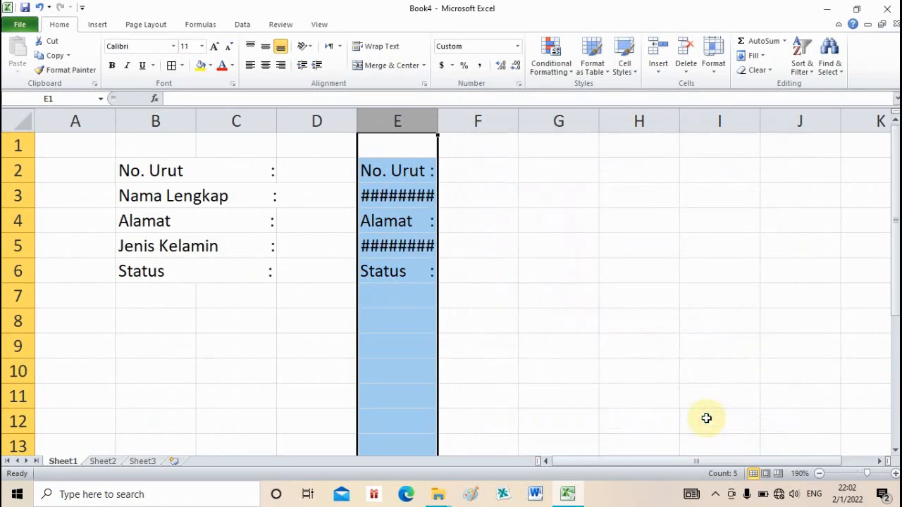
Widen column E enough to fit the longest label and its colon with a small gap between them.
click(535, 262)
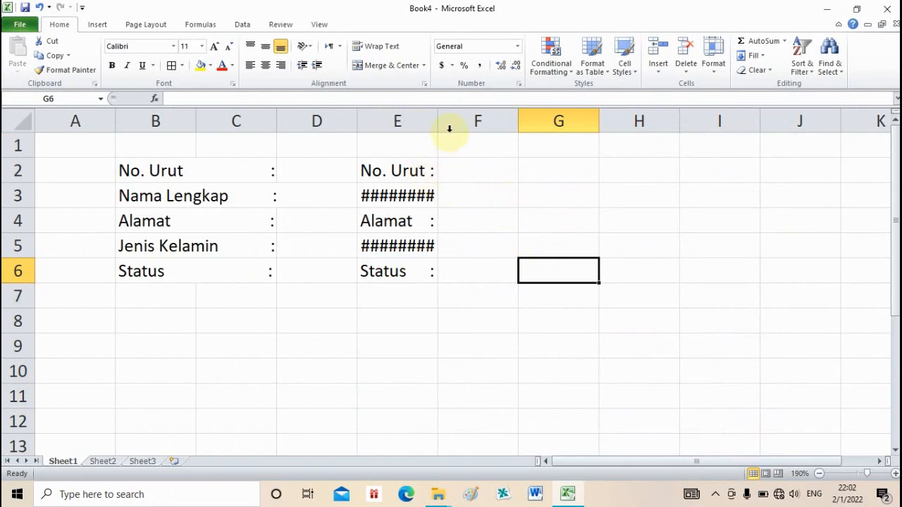
drag(438, 125, 448, 124)
drag(516, 122, 525, 120)
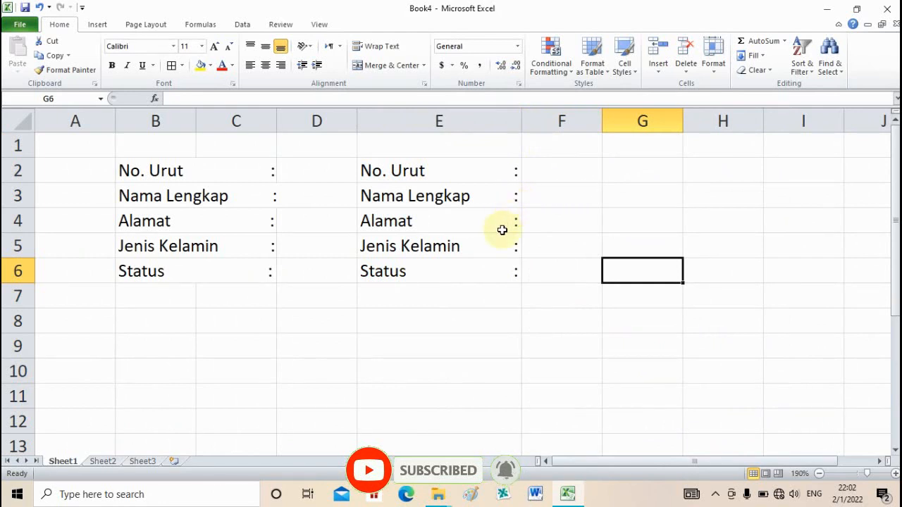
drag(517, 125, 514, 124)
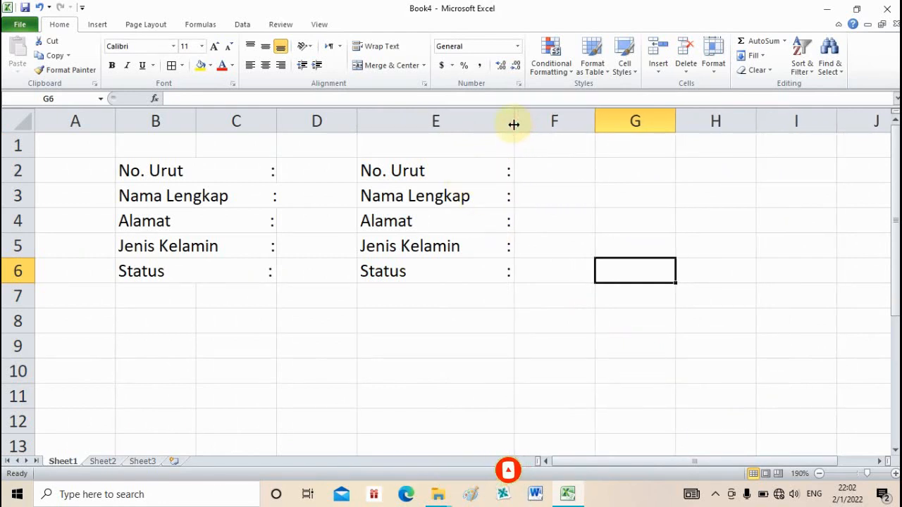
Enter the labels "Alamat Sekarang" in E7 and "Agama" in E8 without typing colons.
click(445, 291)
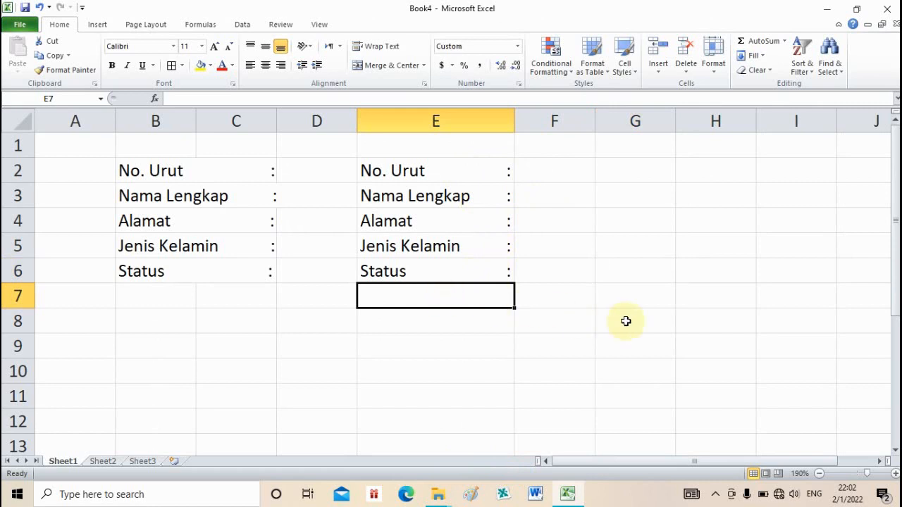
text(A)
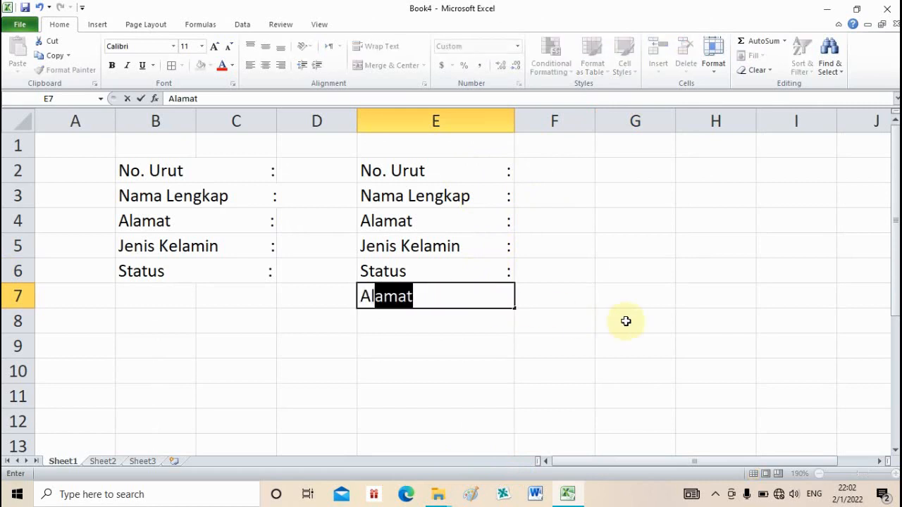
text(lamat Sekarang)
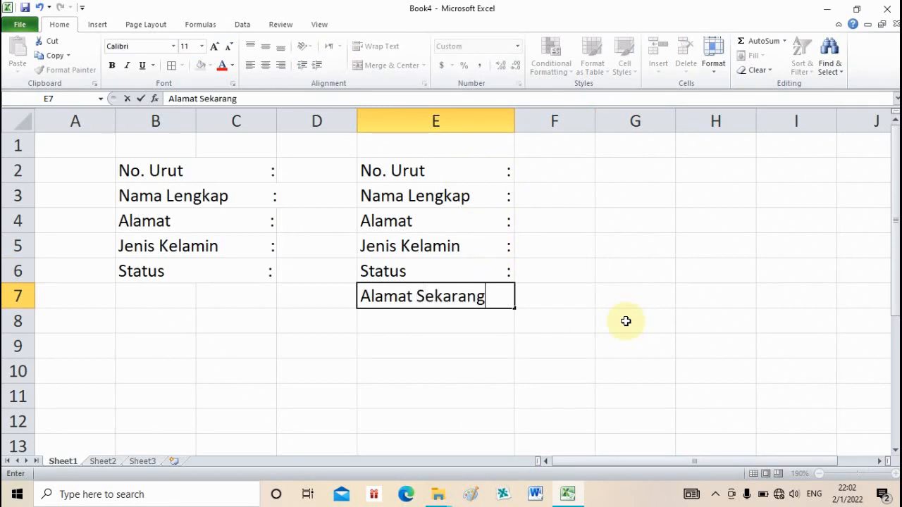
key(Return)
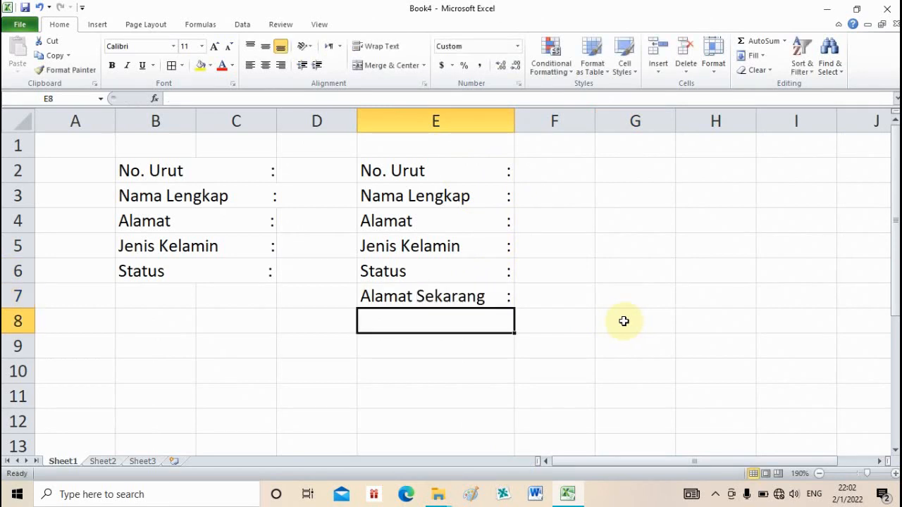
text(A)
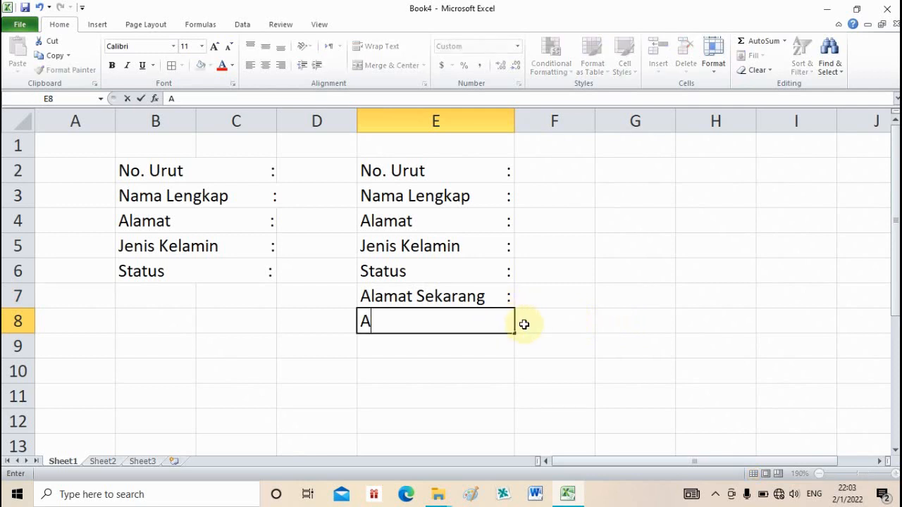
text(gama)
key(Return)
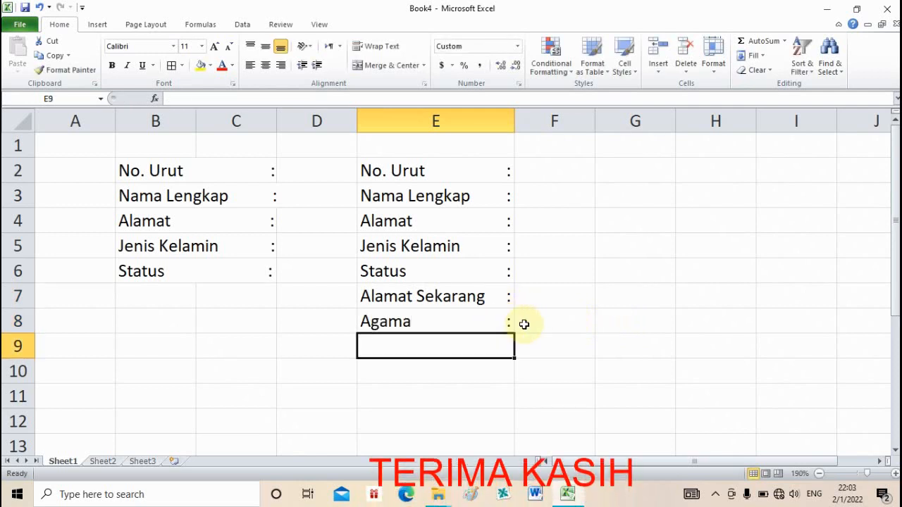
click(525, 323)
click(604, 221)
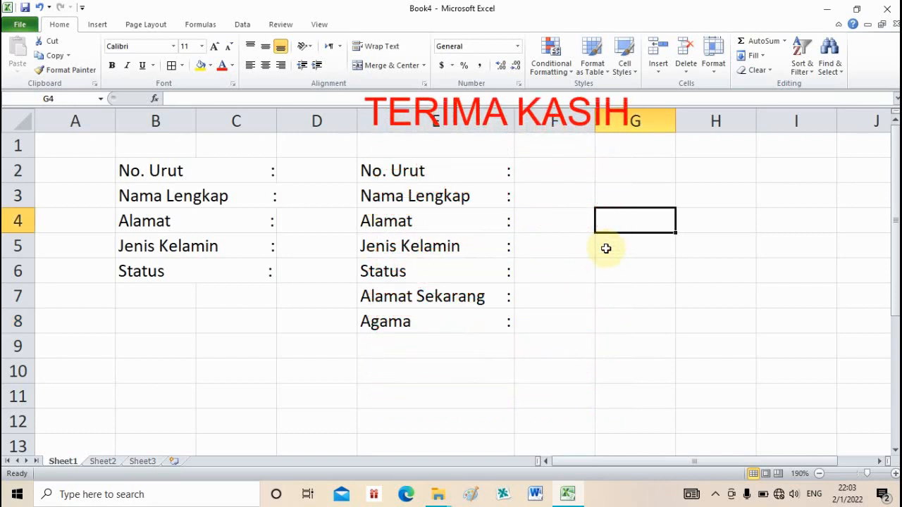
click(604, 293)
click(636, 331)
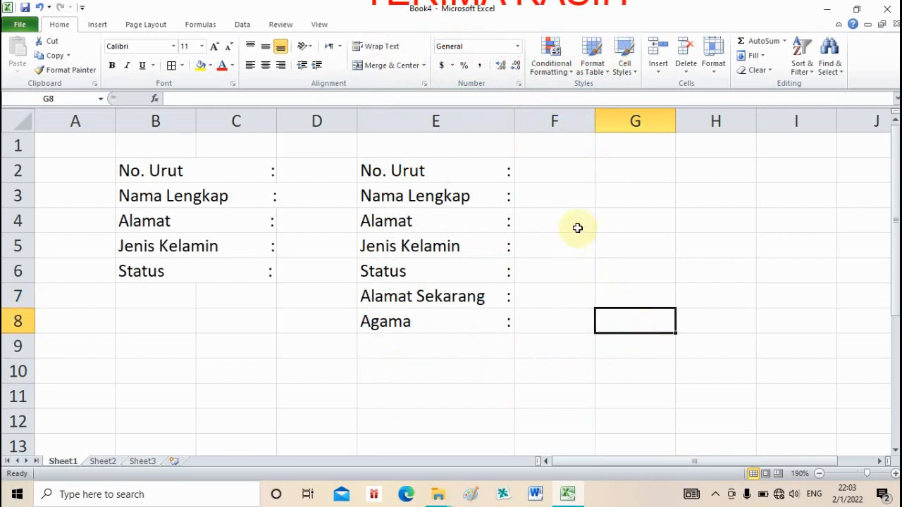
click(577, 228)
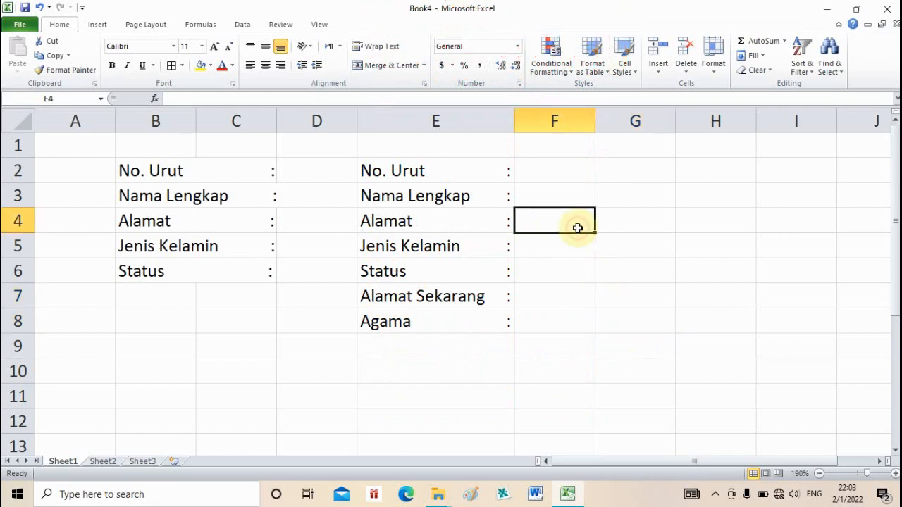
click(615, 201)
click(706, 241)
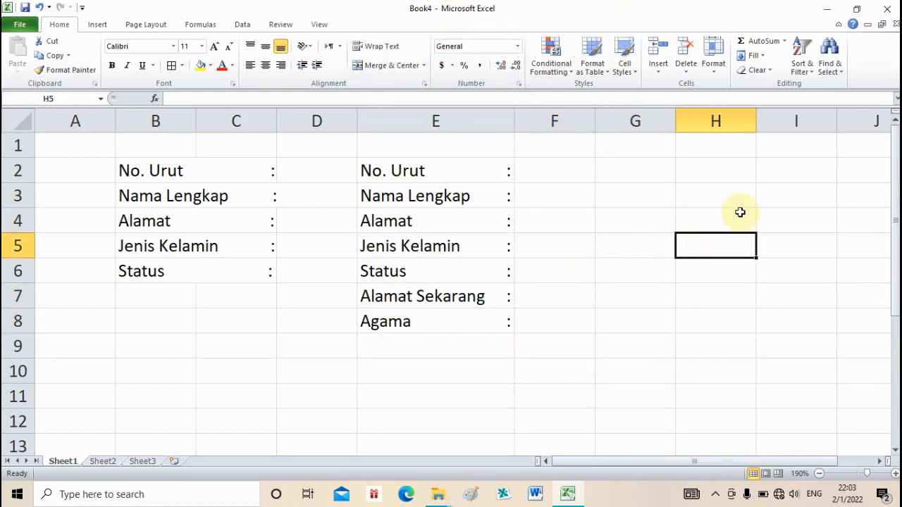
click(797, 236)
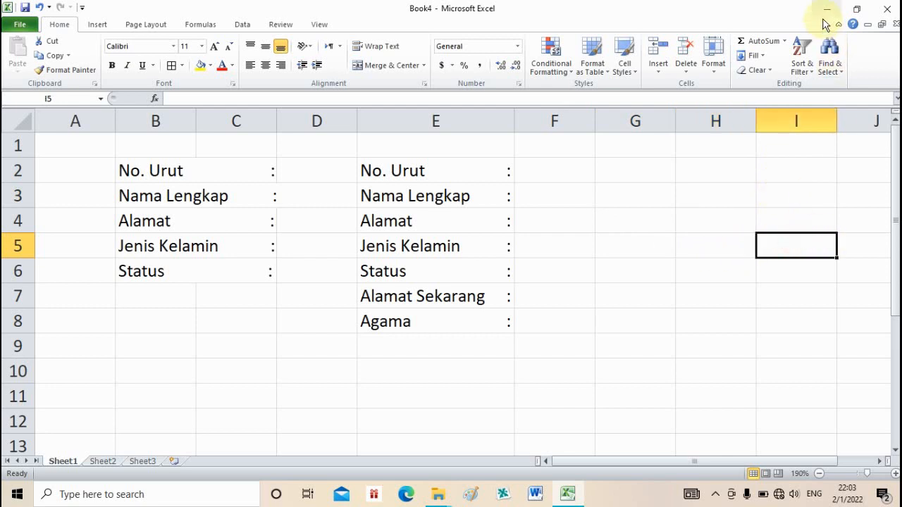
Minimize the workbook window to show the desktop.
click(810, 190)
click(827, 8)
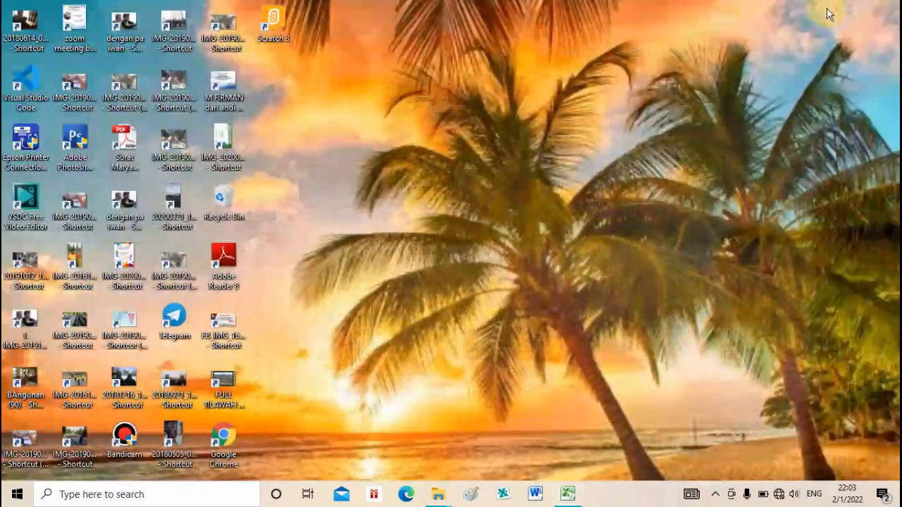